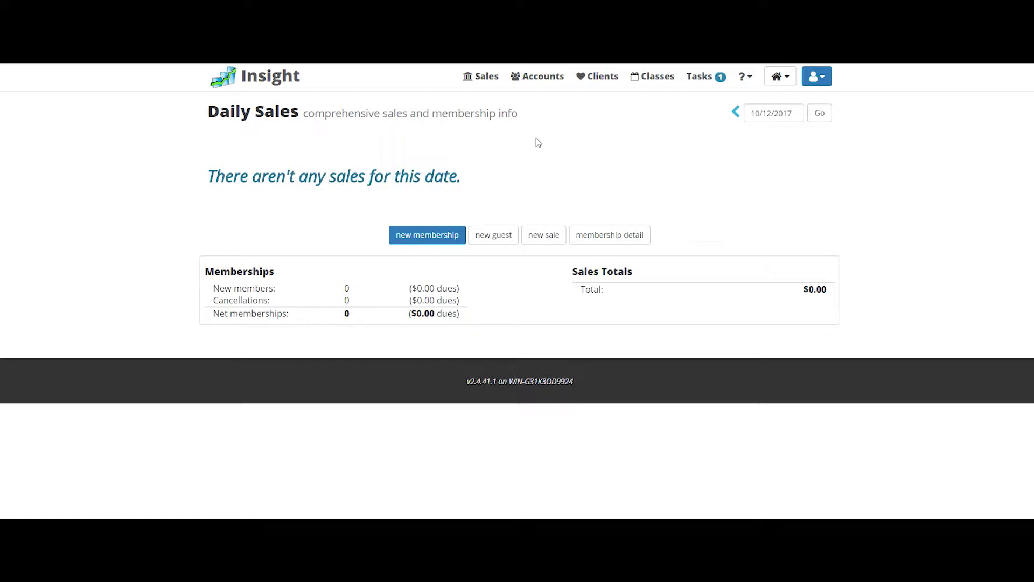
Step: Open a member from the Member List and check their Payment Info, which is empty
left_click(541, 82)
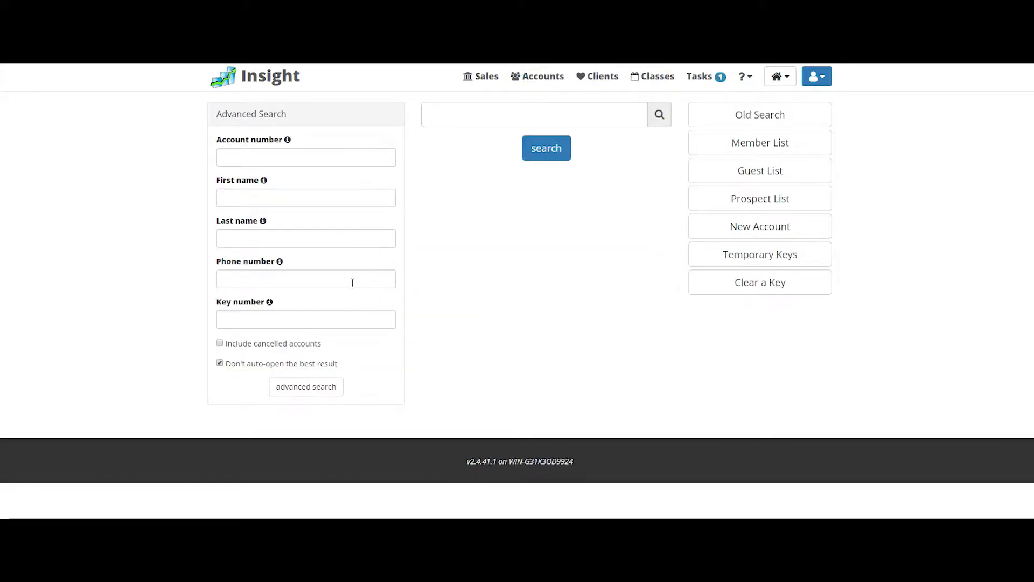
left_click(710, 154)
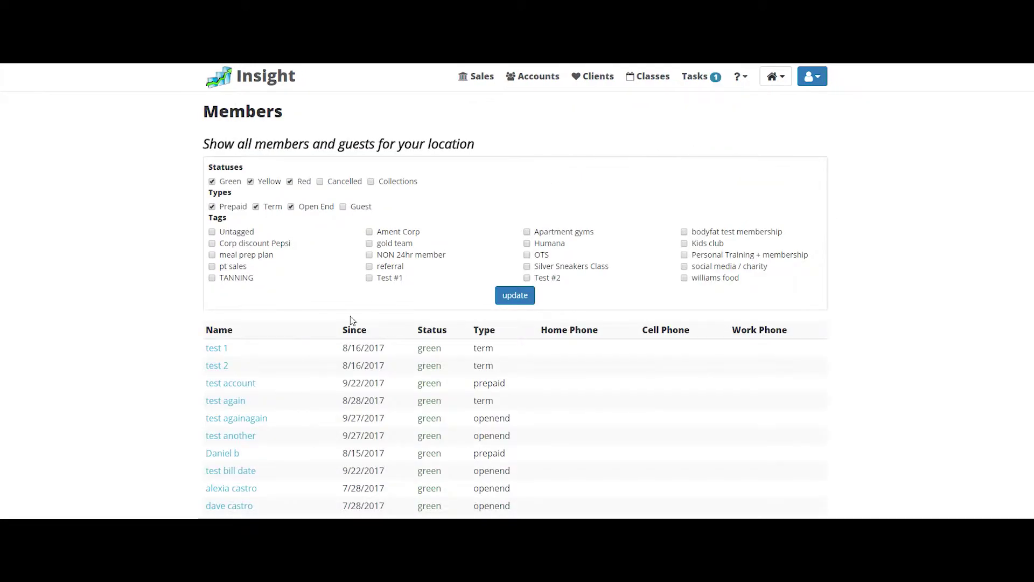
scroll(270, 467, "down", 3)
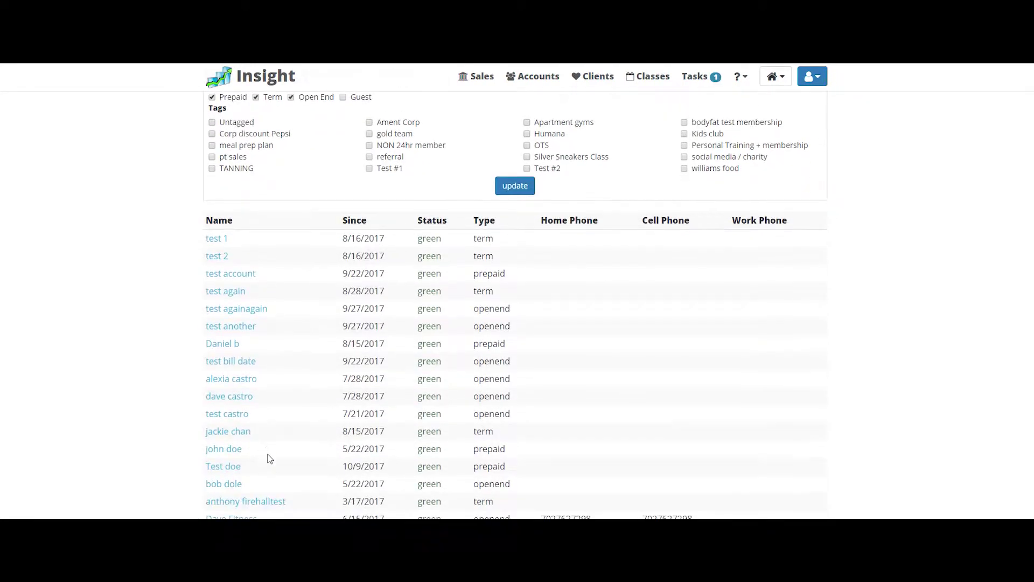
left_click(243, 378)
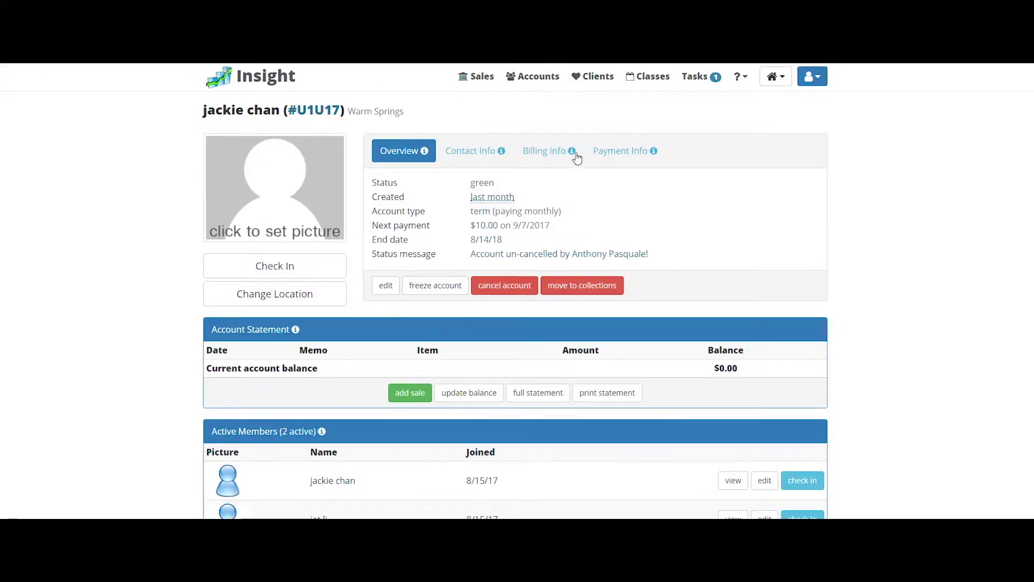
left_click(625, 162)
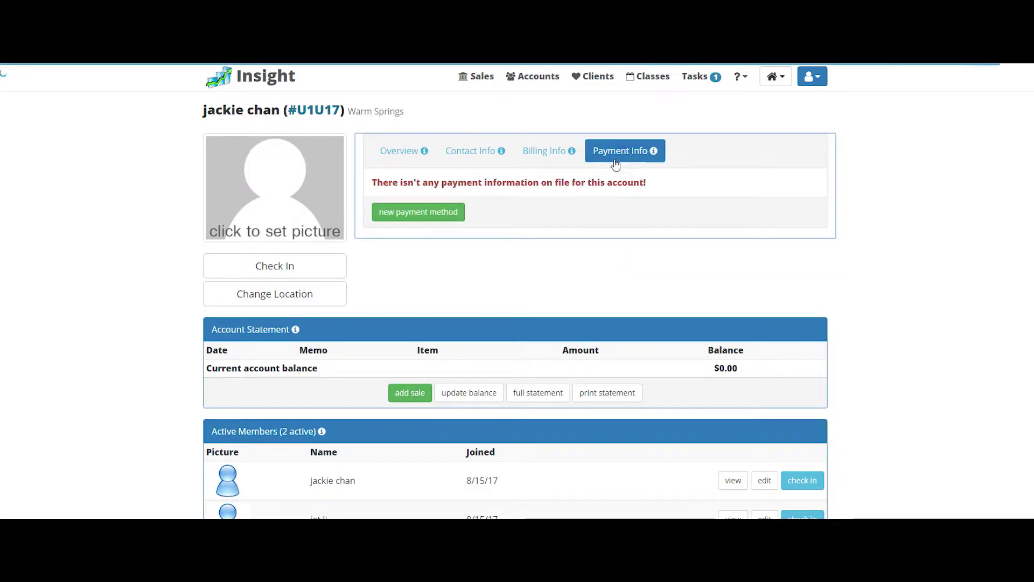
Step: Fill out a new credit-card payment method, leaving the card type unchanged, and save it
left_click(435, 215)
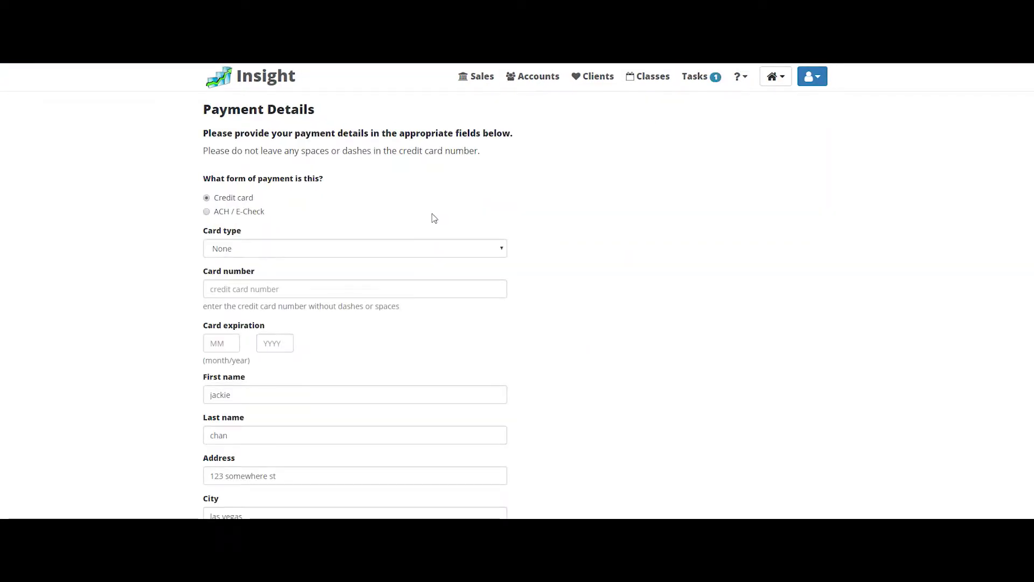
scroll(393, 184, "down", 2)
scroll(372, 188, "up", 2)
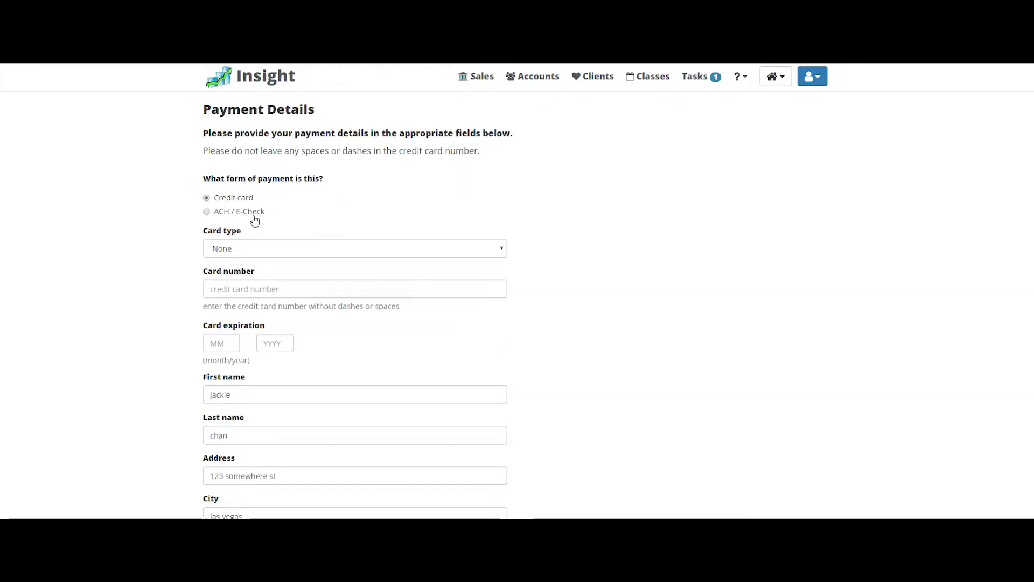
left_click(295, 251)
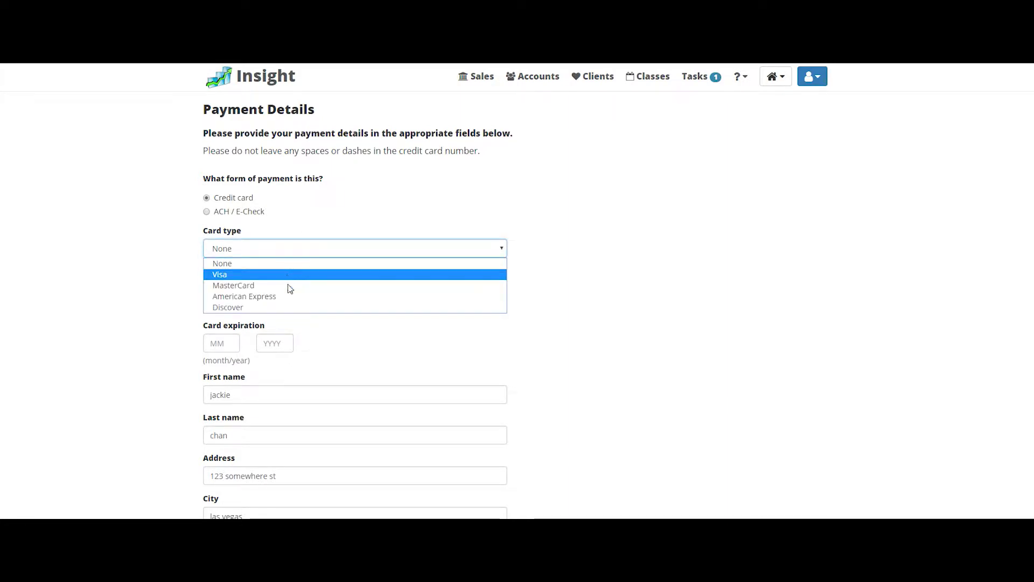
left_click(343, 339)
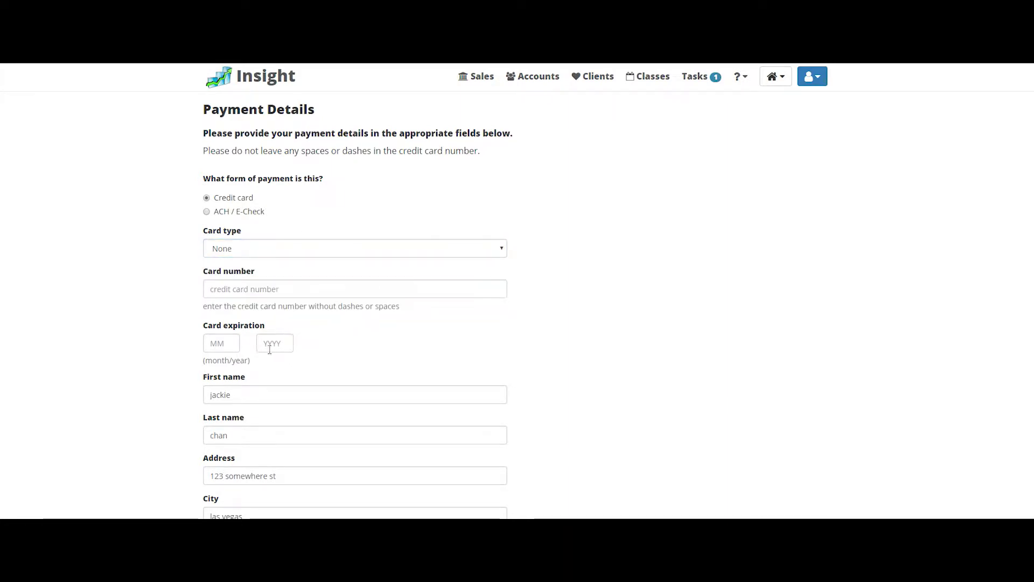
scroll(291, 358, "down", 3)
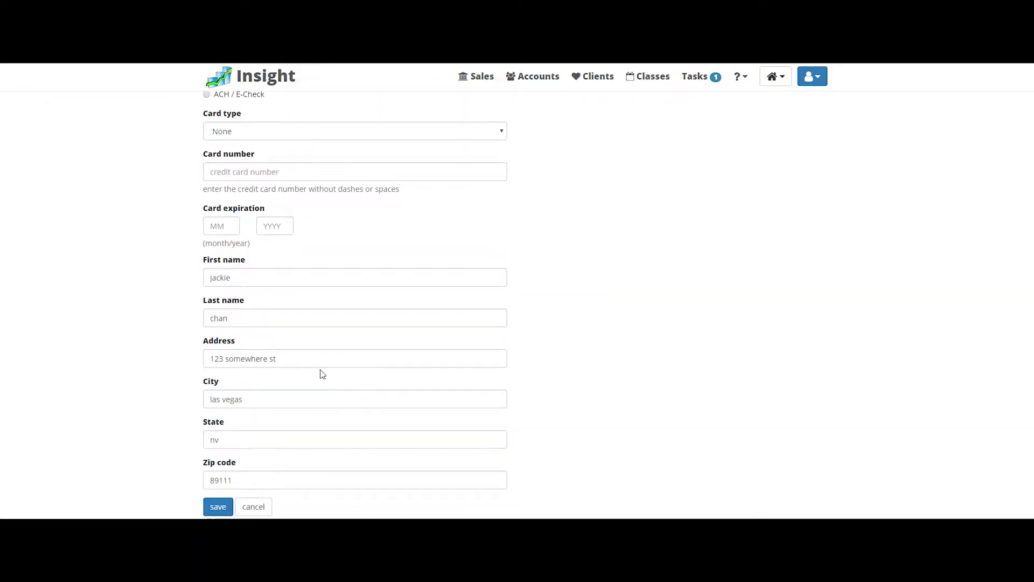
left_click(219, 506)
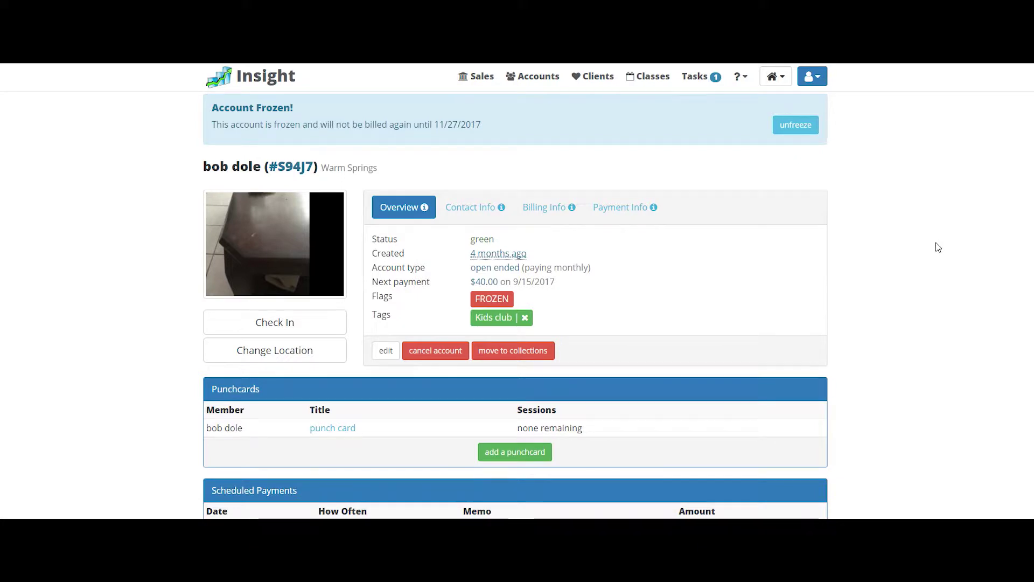
Step: Advanced-search accounts with first and last name 'test' and open the third result
left_click(534, 76)
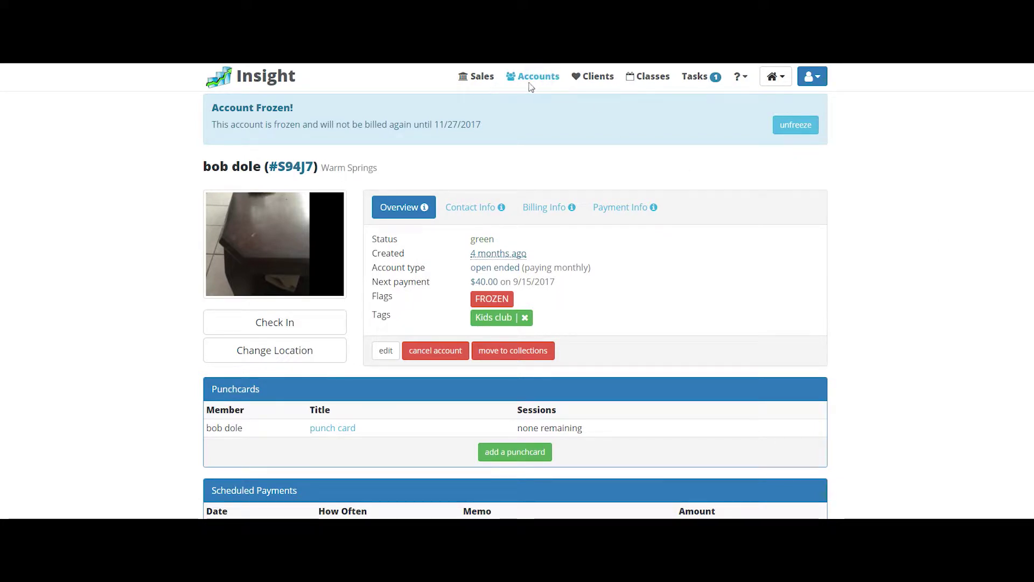
left_click(533, 78)
left_click(322, 198)
type("test")
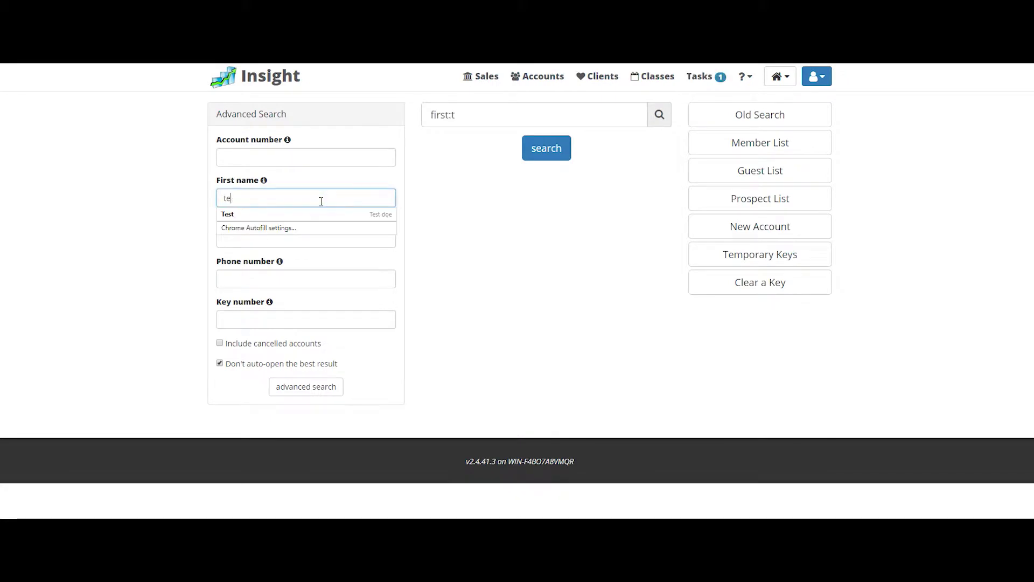
left_click(308, 242)
type("test")
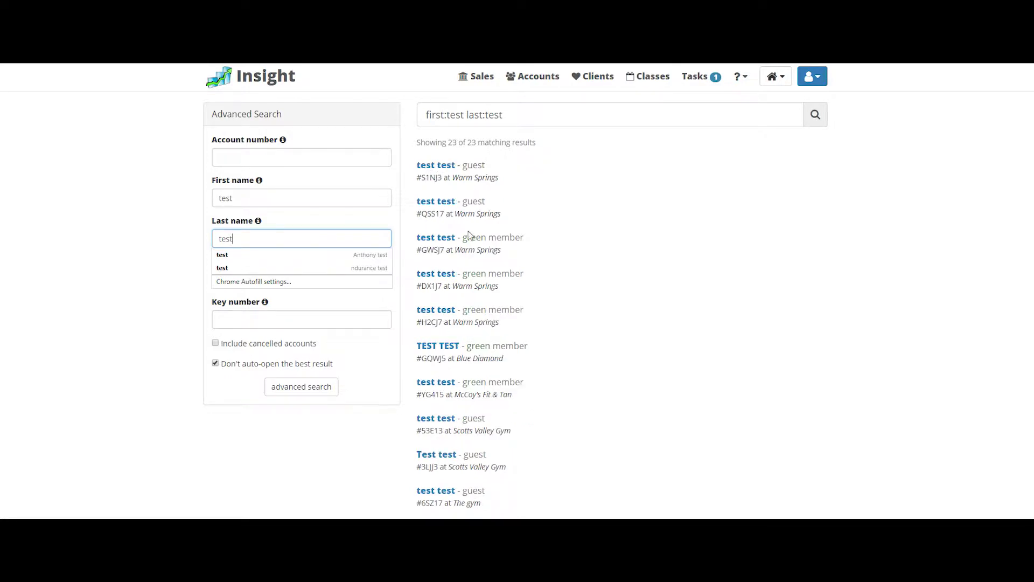
left_click(452, 238)
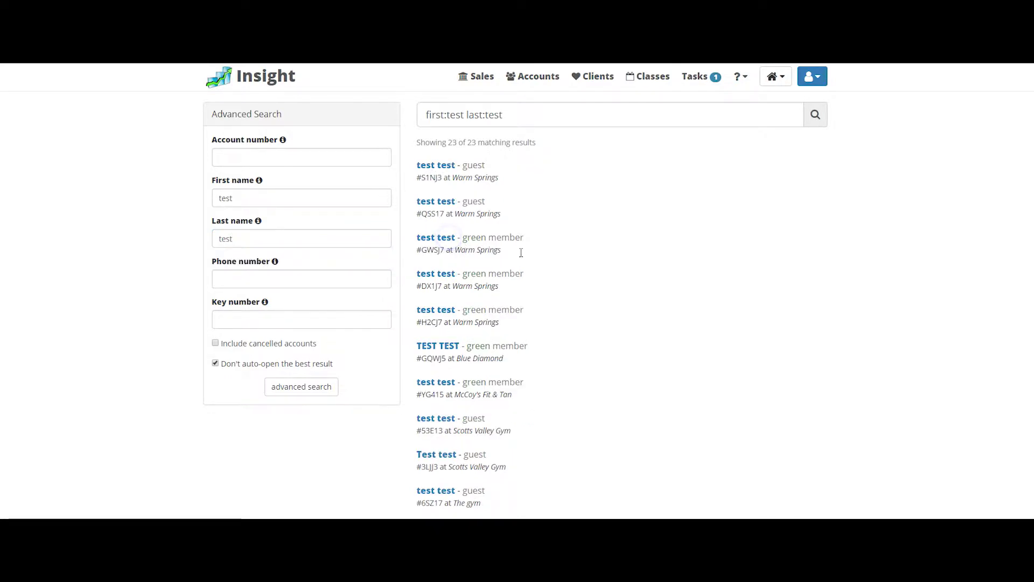
left_click(525, 235)
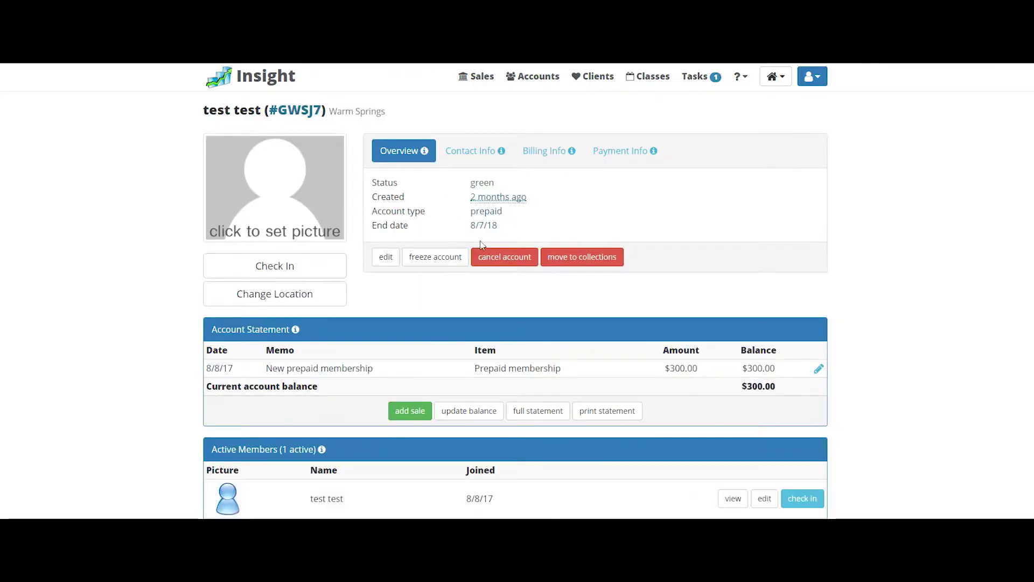
Step: Freeze the account immediately for 3 months, reason 'broke leg. will be out for 23 months'
left_click(447, 264)
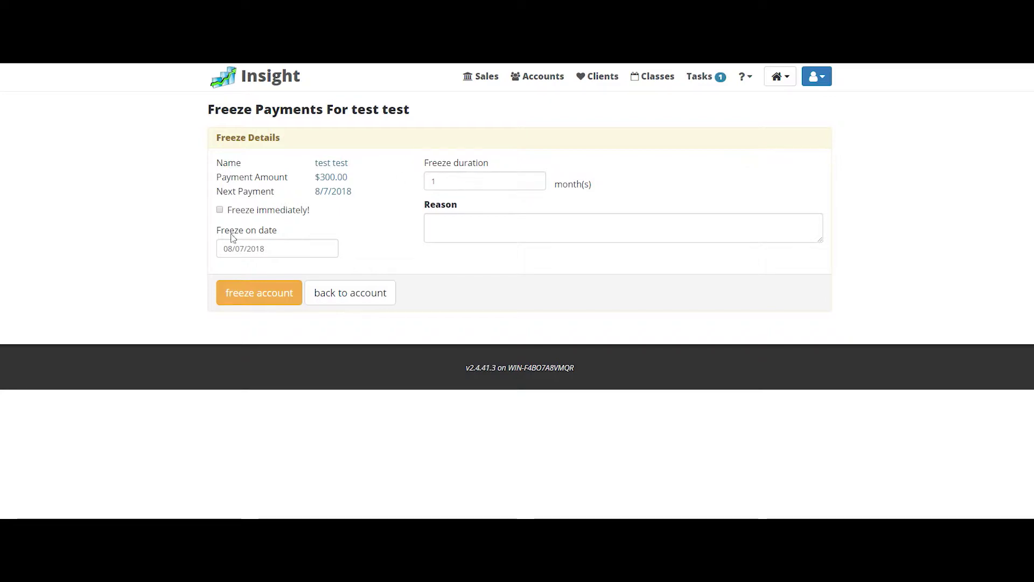
left_click(221, 210)
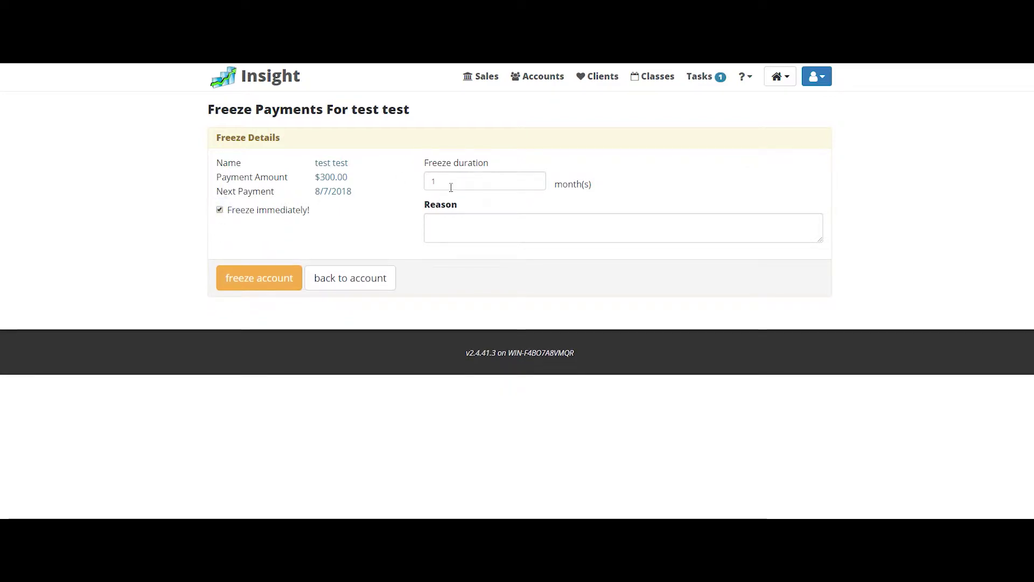
double_click(453, 181)
type("3")
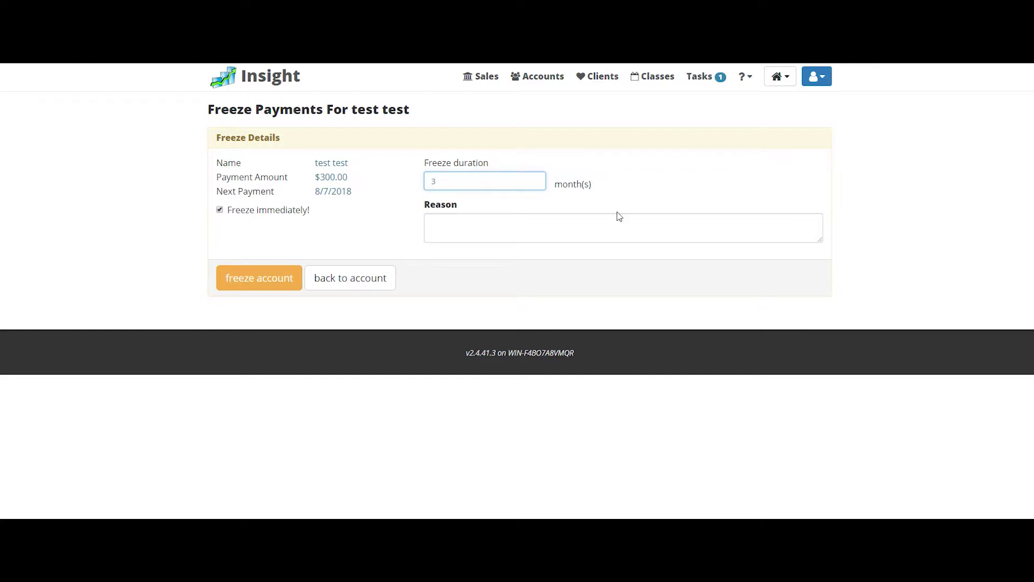
left_click(579, 231)
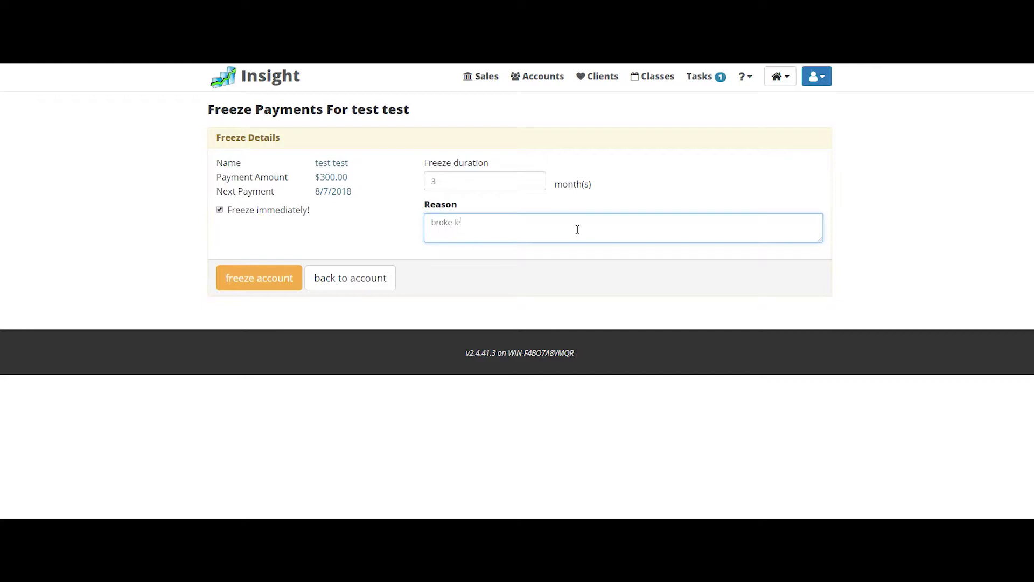
type("broke leg. will be out for 23")
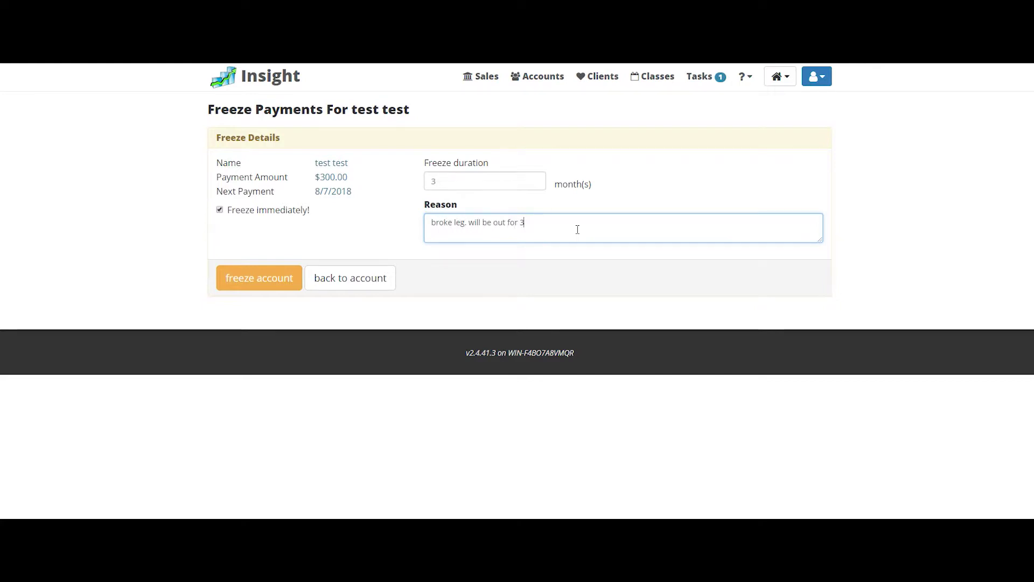
type(" months")
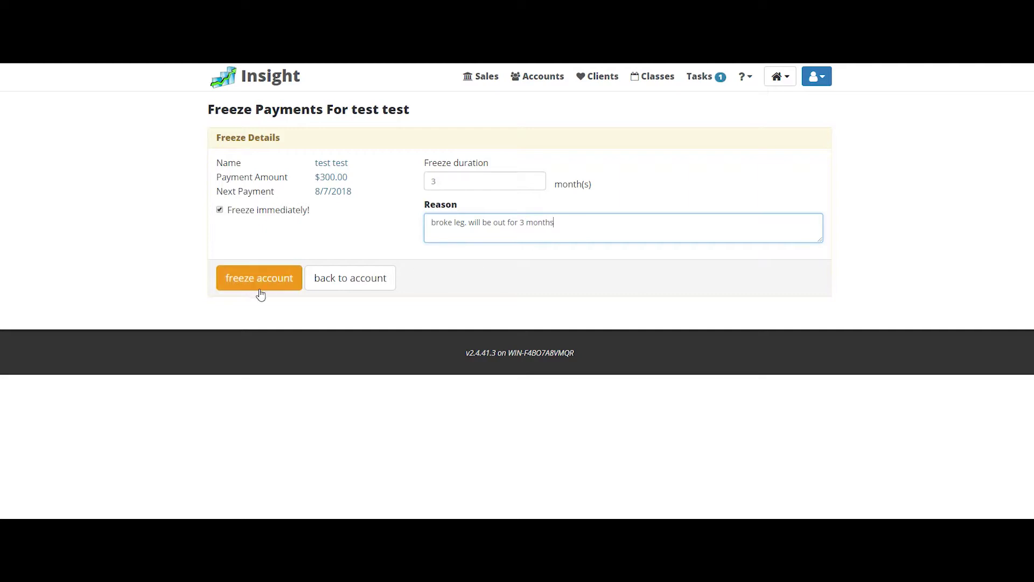
left_click(266, 283)
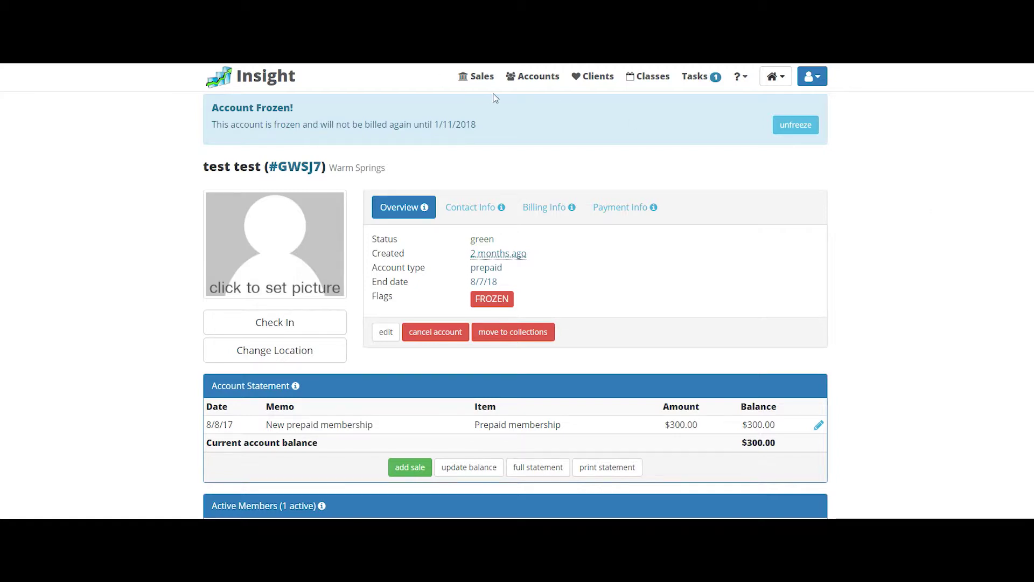
Step: Find the member by first and last name, open their account, and begin cancelling it
left_click(534, 76)
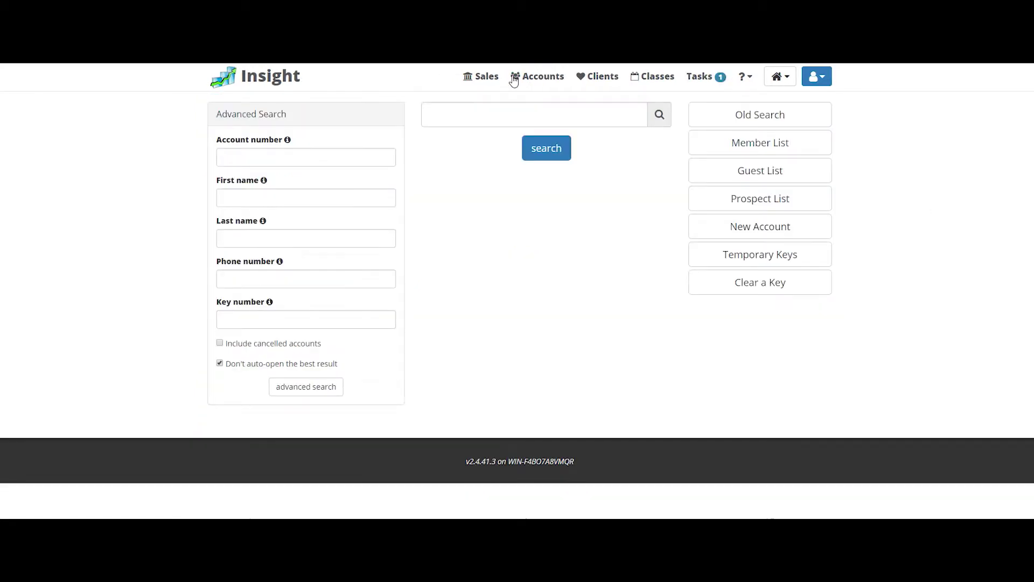
left_click(338, 196)
type("tommy")
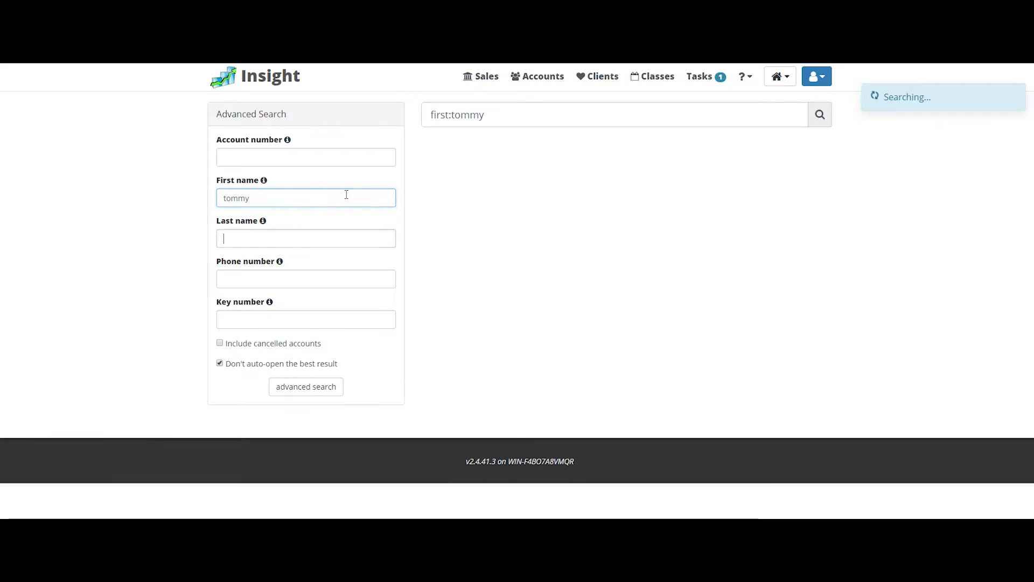
key("Tab")
type("gym")
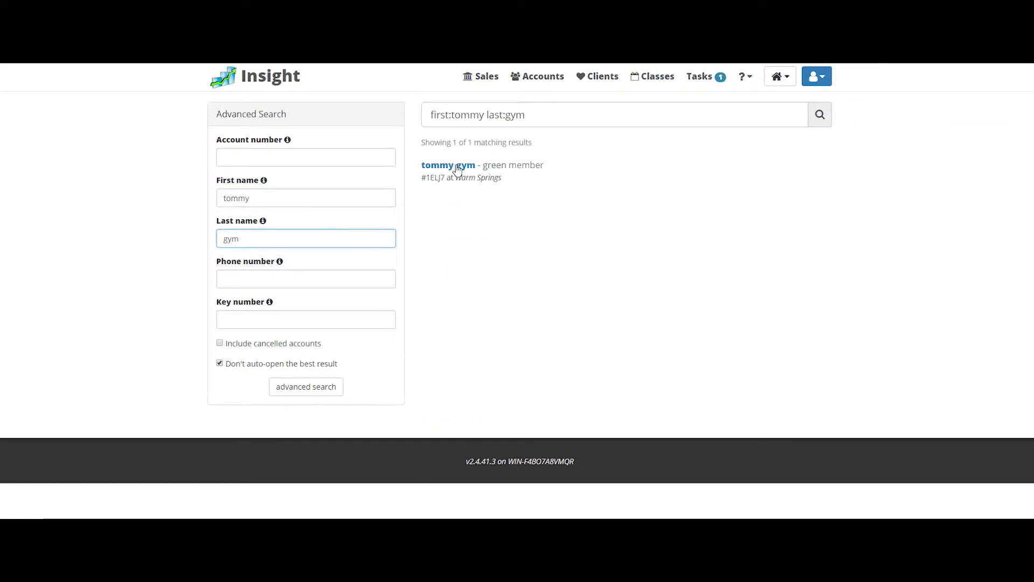
left_click(458, 166)
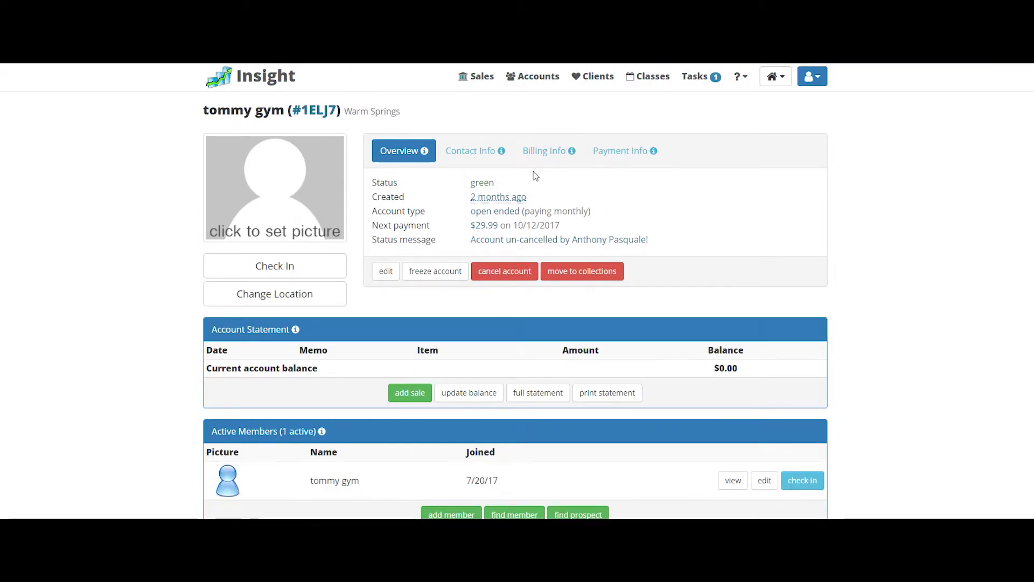
left_click(488, 272)
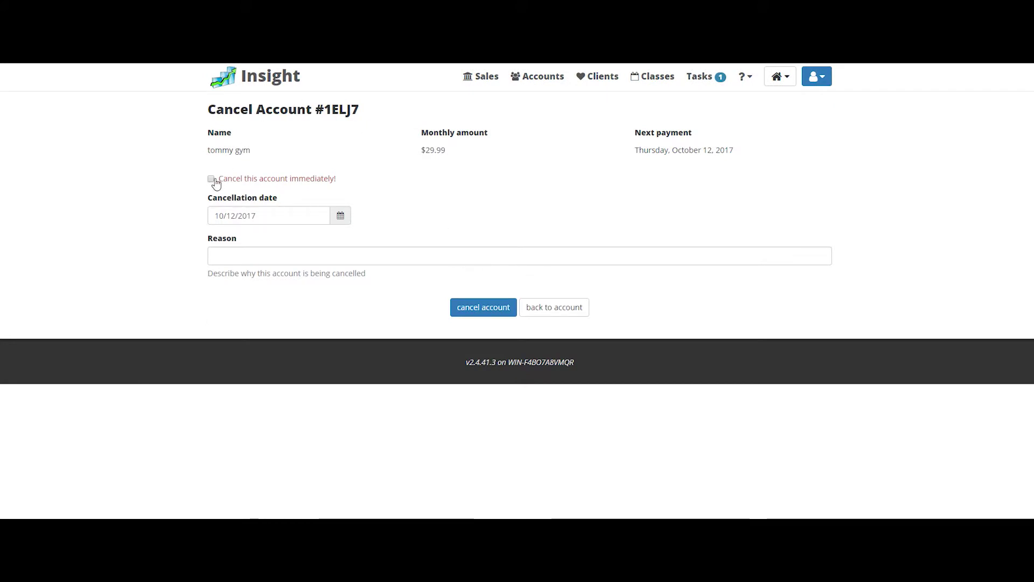
Step: Cancel the account effective 10/12/2017 with the reason 'moving'
left_click(271, 259)
type("moving")
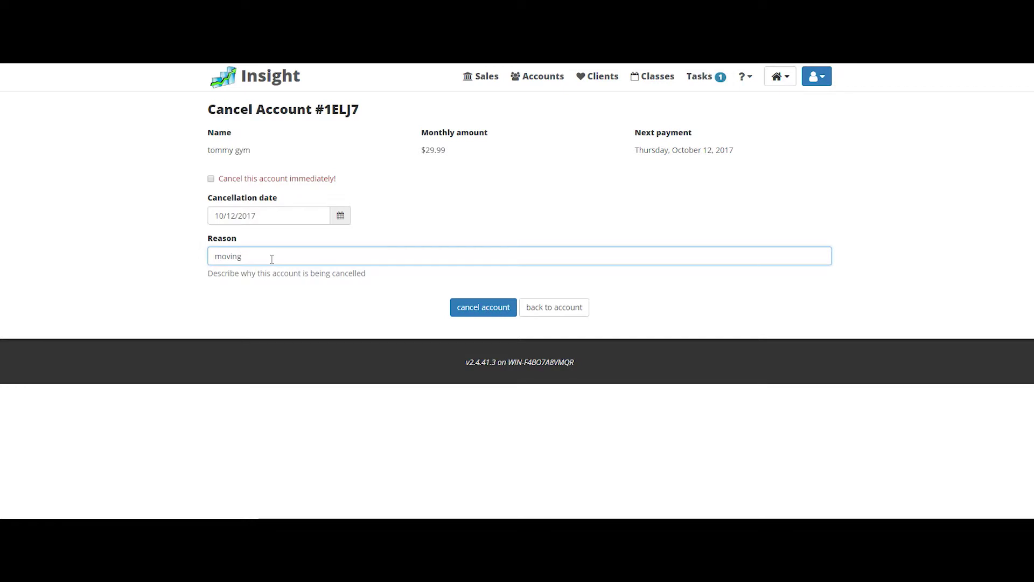
left_click(483, 312)
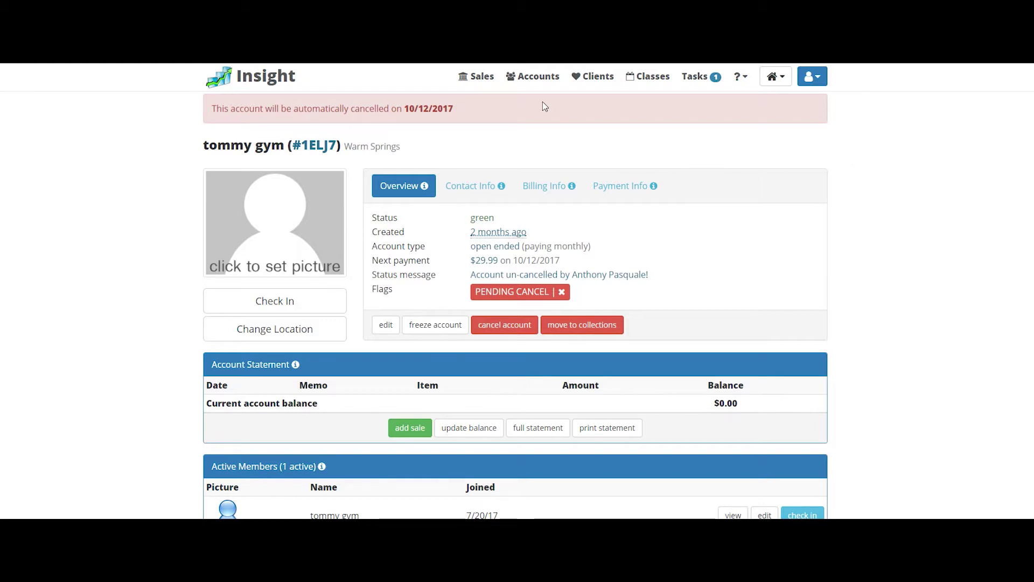
Step: Search accounts by the client's last name and first initial, then open their member record
left_click(545, 86)
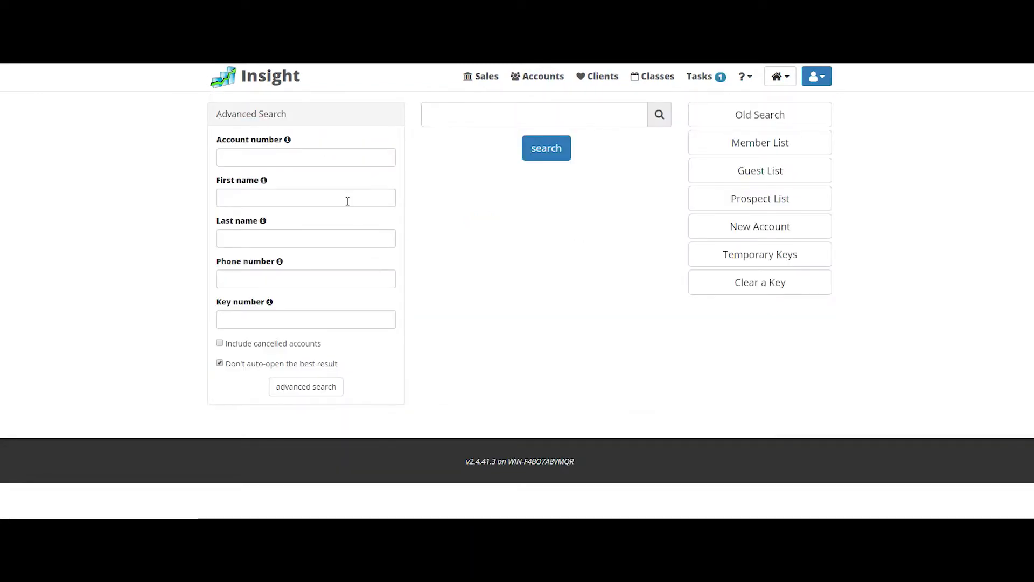
left_click(326, 245)
type("fitness")
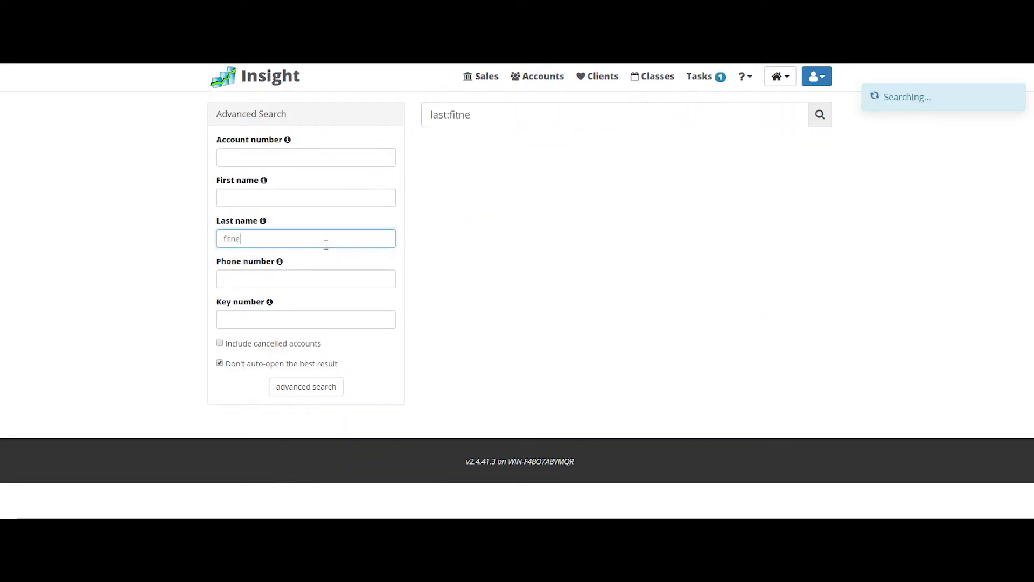
left_click(332, 198)
type("d")
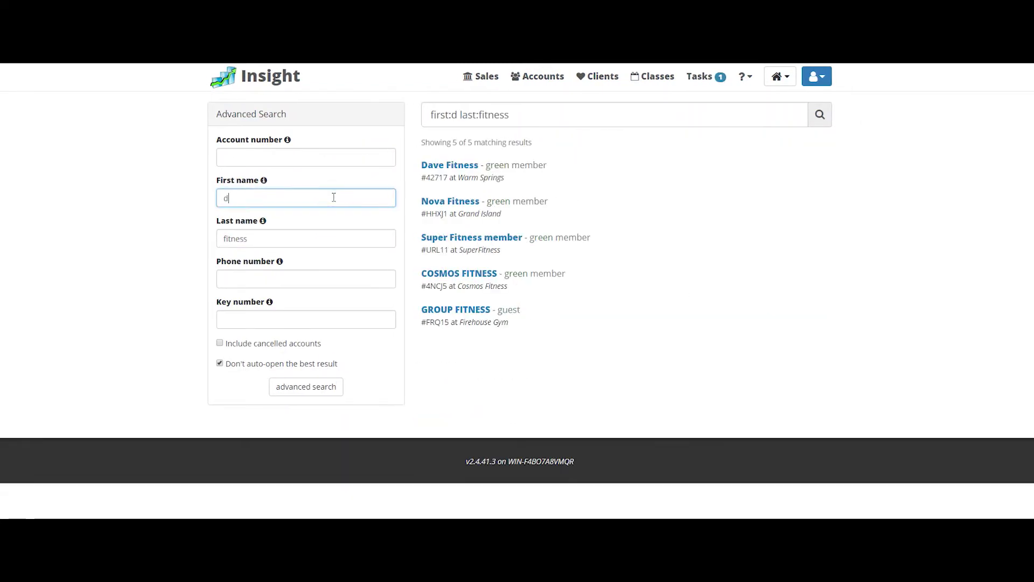
left_click(455, 169)
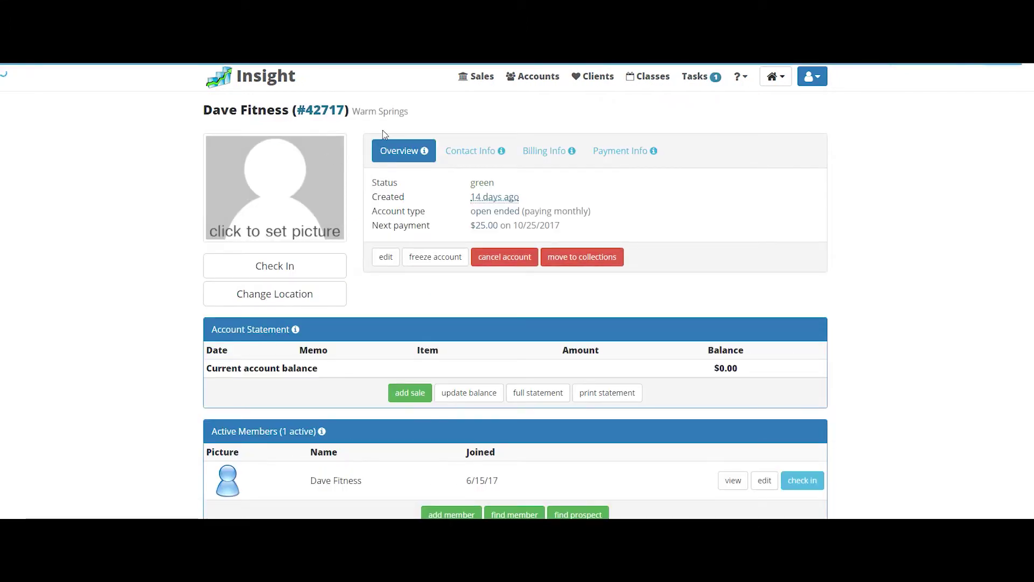
scroll(509, 162, "down", 3)
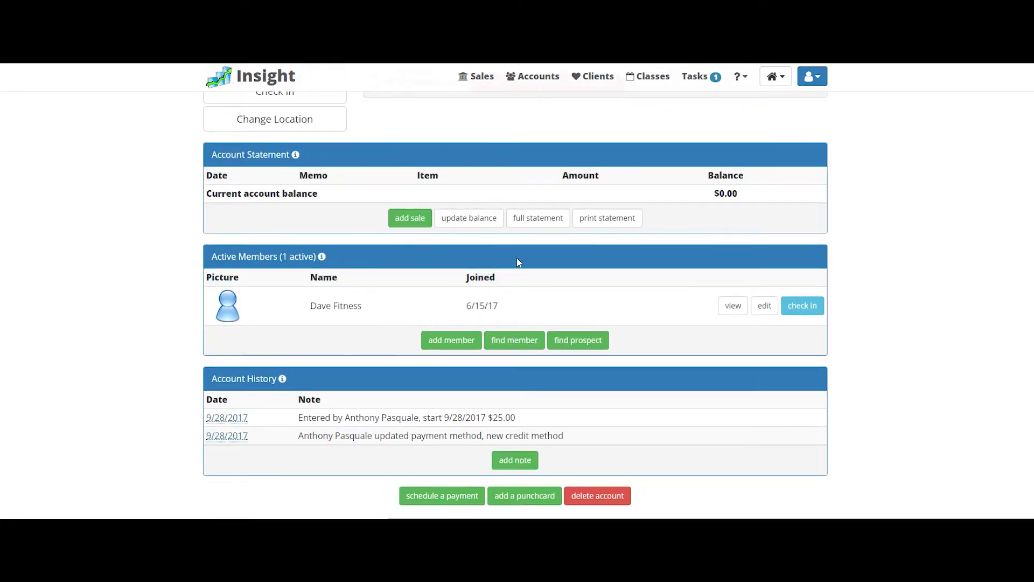
left_click(730, 307)
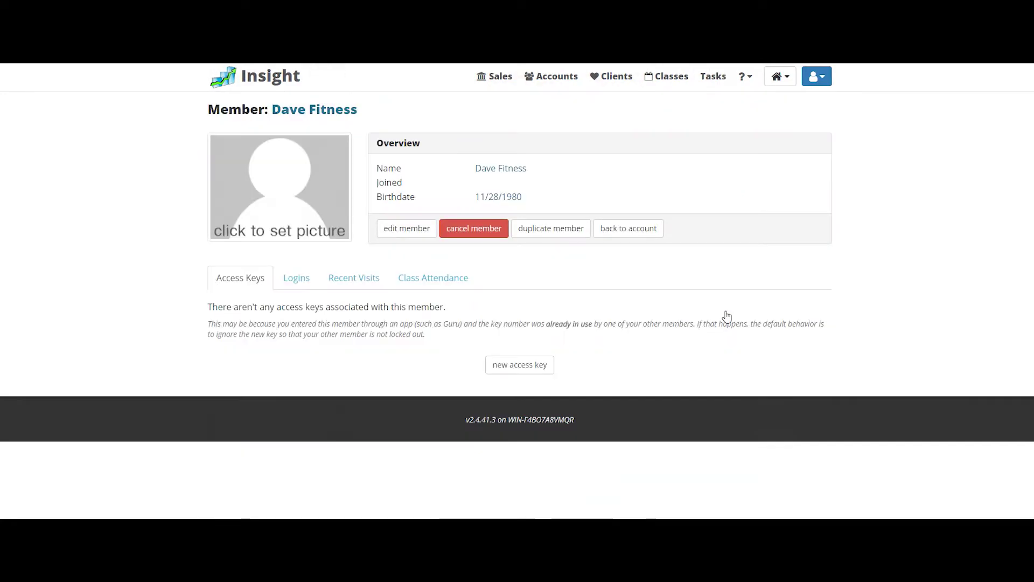
Step: Save a new access key with its key number and description 'Lost key', then return to the account
left_click(537, 375)
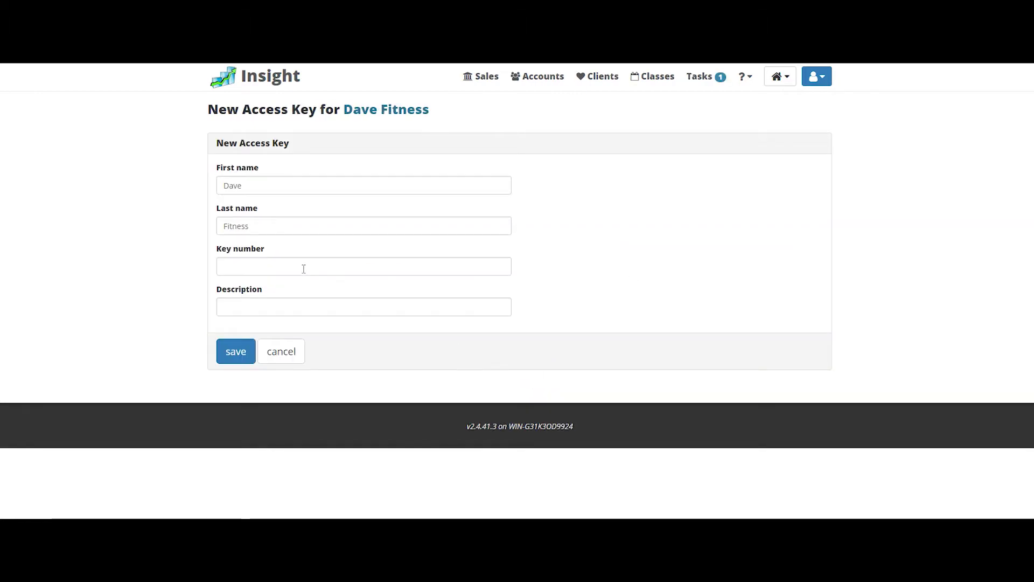
left_click(304, 267)
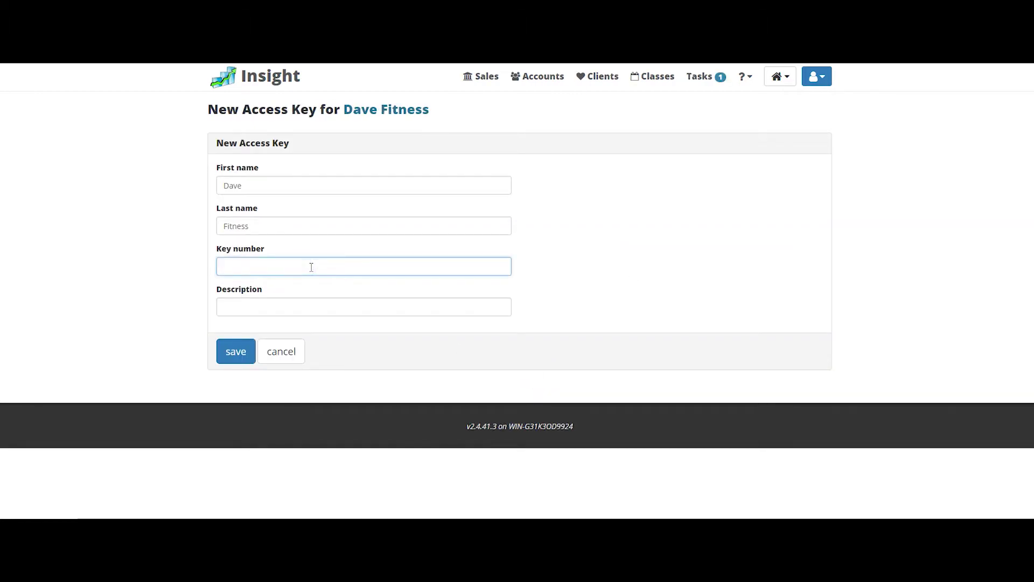
left_click(325, 302)
type("Lost key")
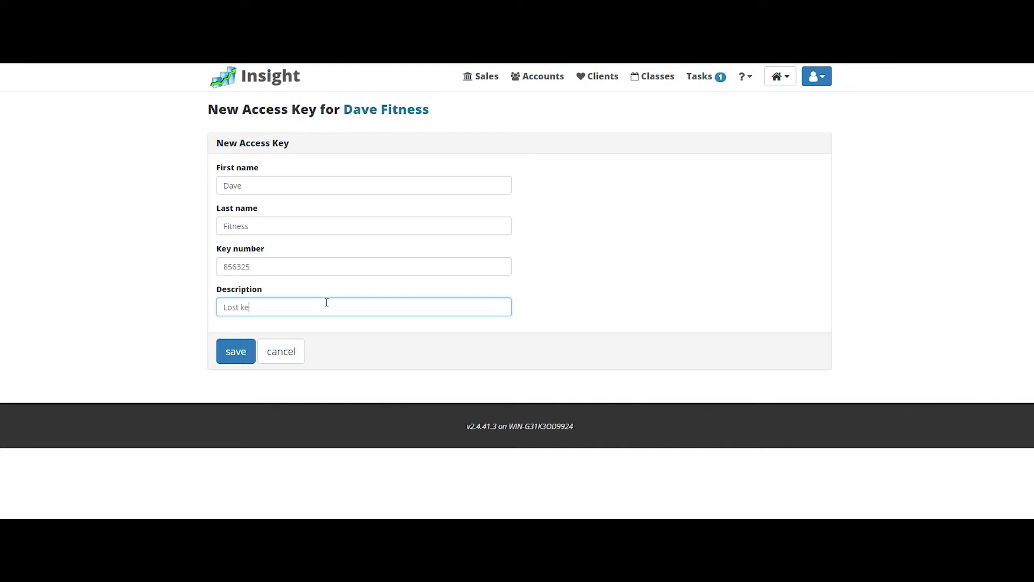
left_click(237, 353)
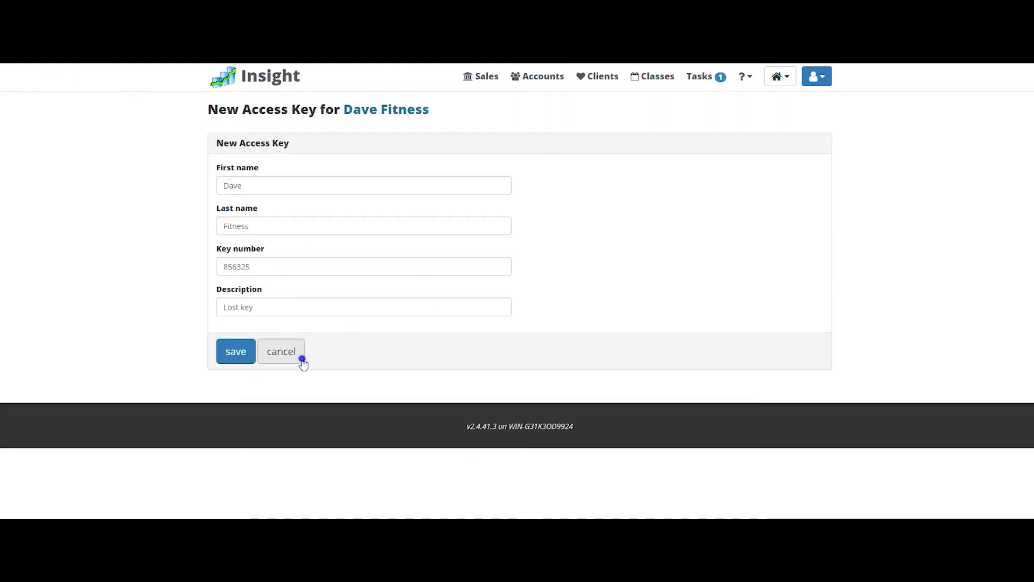
left_click(281, 353)
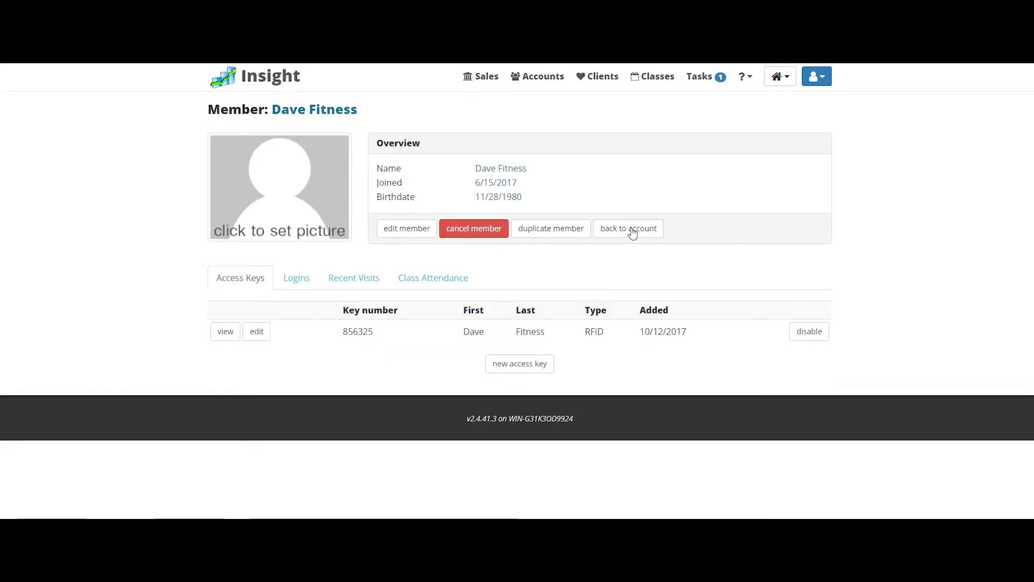
left_click(631, 231)
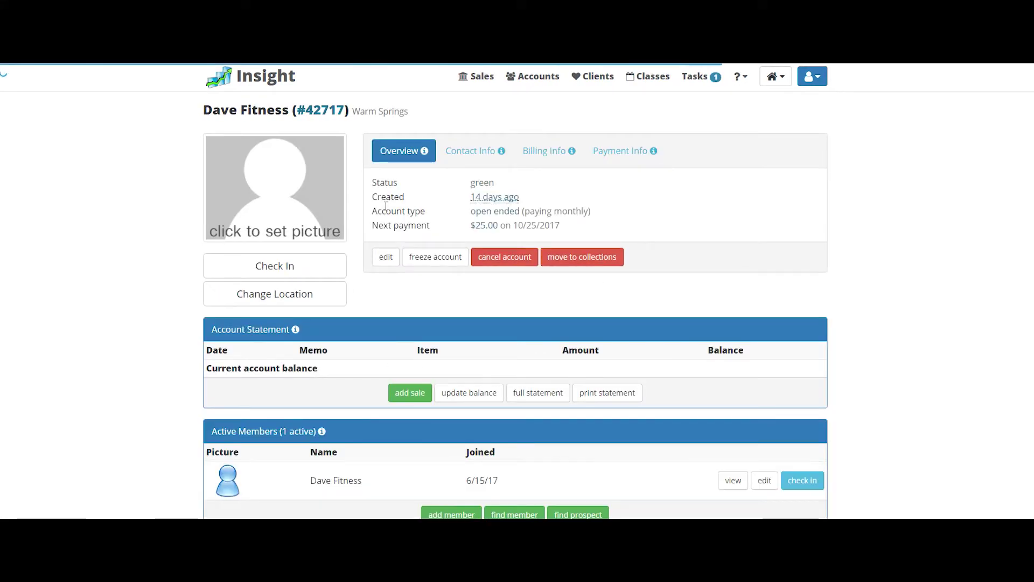
Step: Scroll to Active Members and open a blank add-member form
scroll(379, 240, "down", 3)
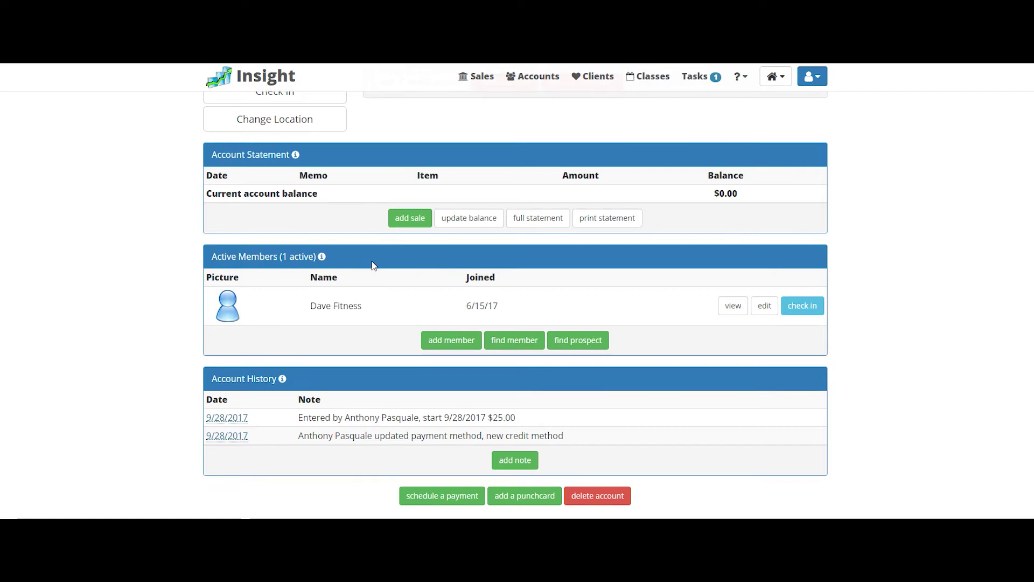
left_click(447, 344)
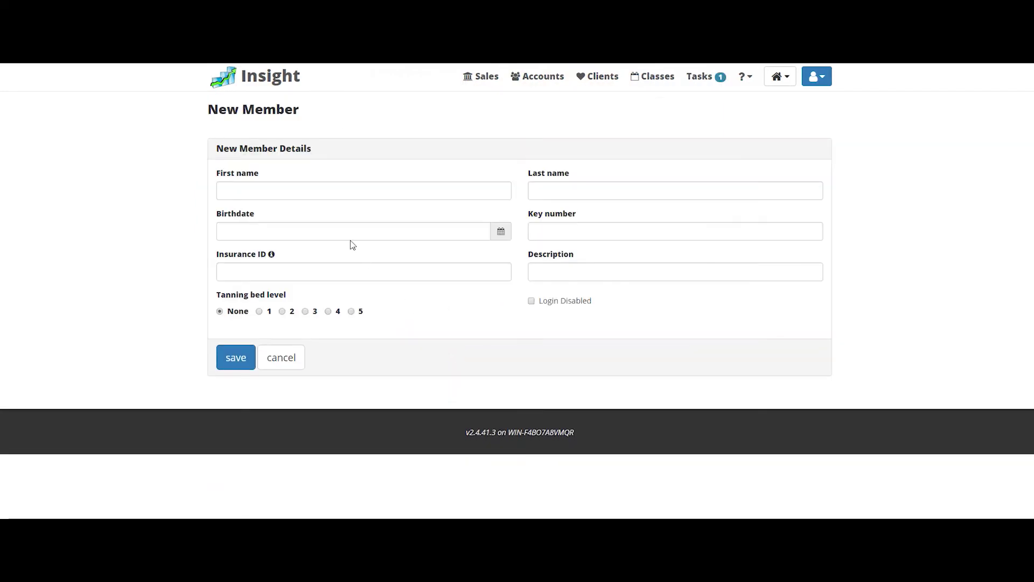
Step: Save the new member with their name, birthdate 01/01/1980, a key number and description '20.00 add on'
left_click(305, 194)
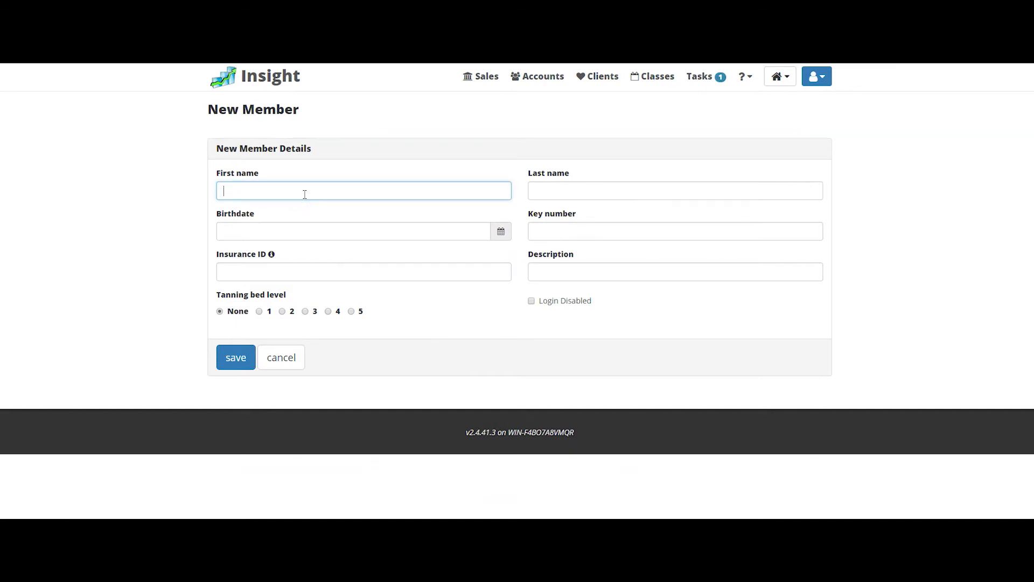
type("Fitness")
key("Tab")
type("member")
key("Tab")
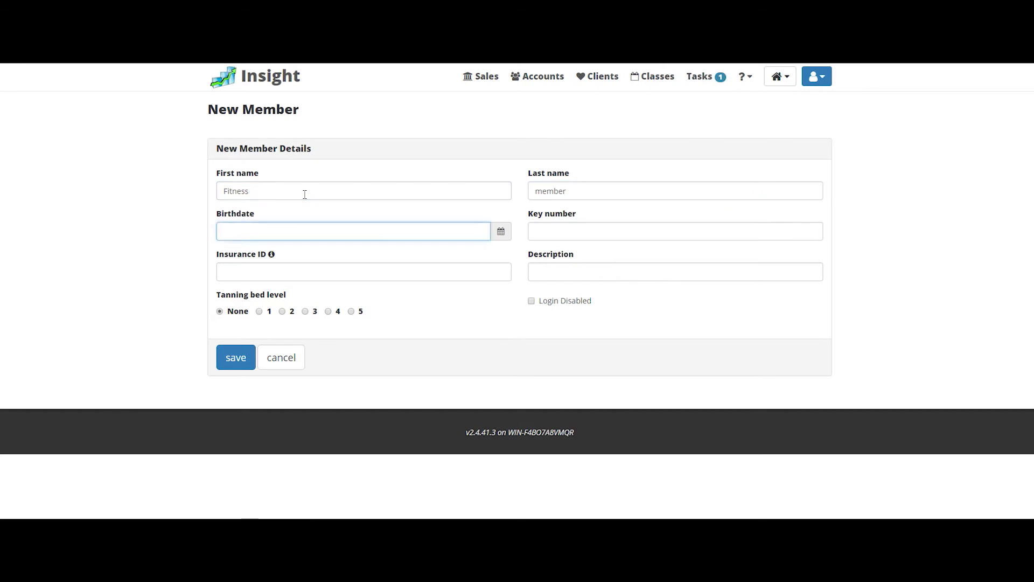
type("01/01/1980")
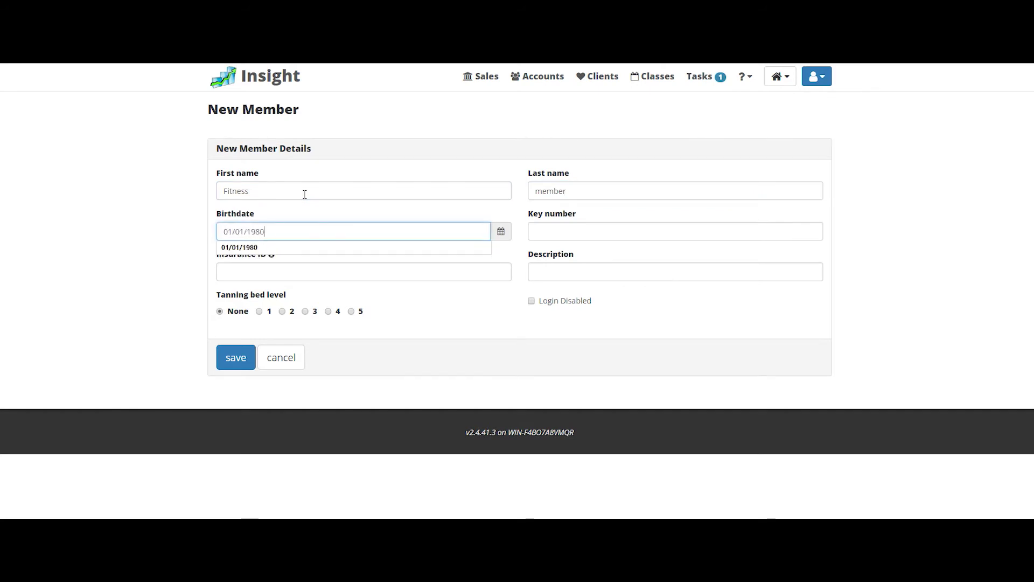
key("Tab")
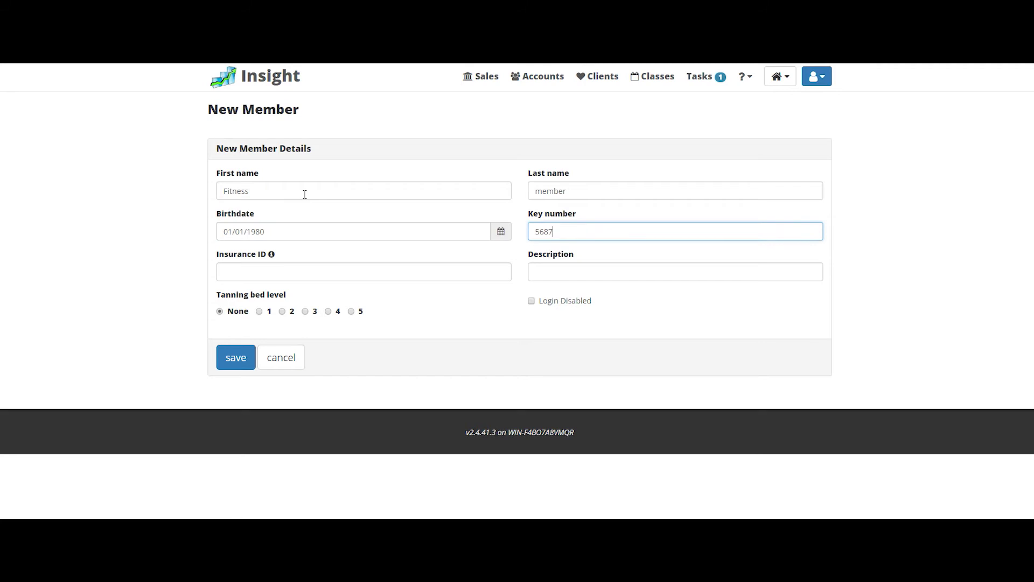
left_click(561, 272)
type("20.00 add on")
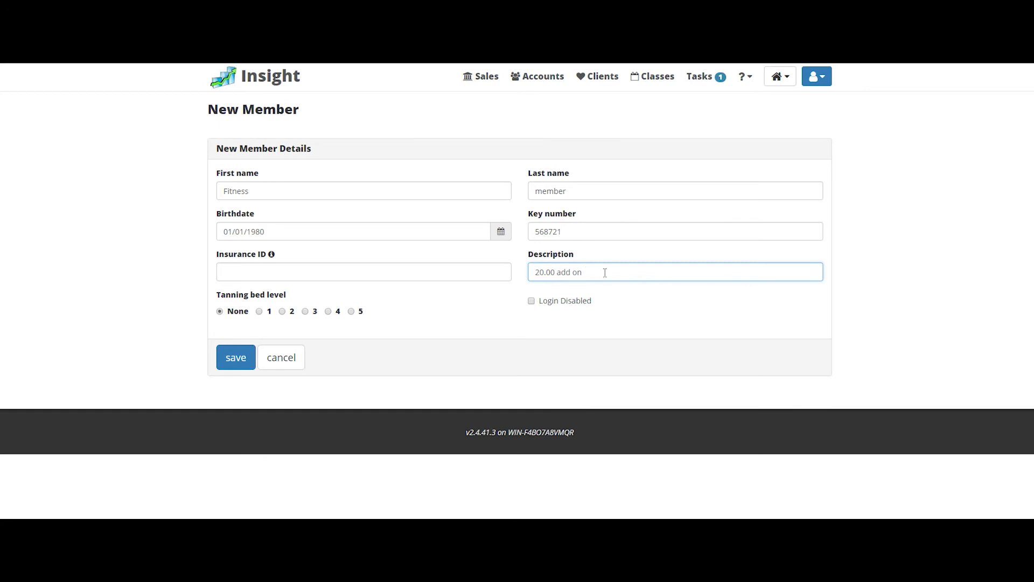
left_click(243, 360)
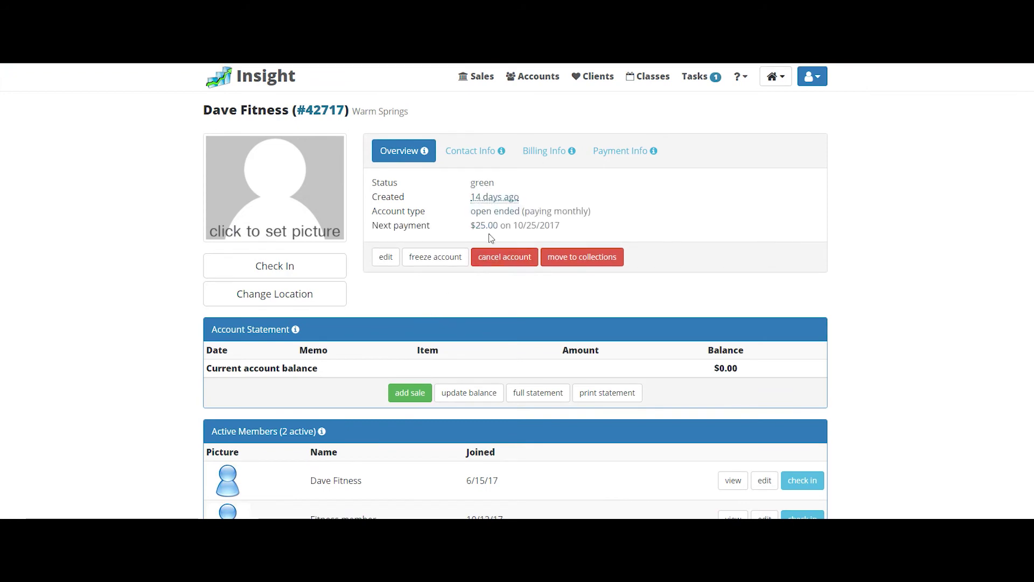
Step: Confirm two active members are listed, then open the account's Overview details for editing
scroll(476, 321, "down", 2)
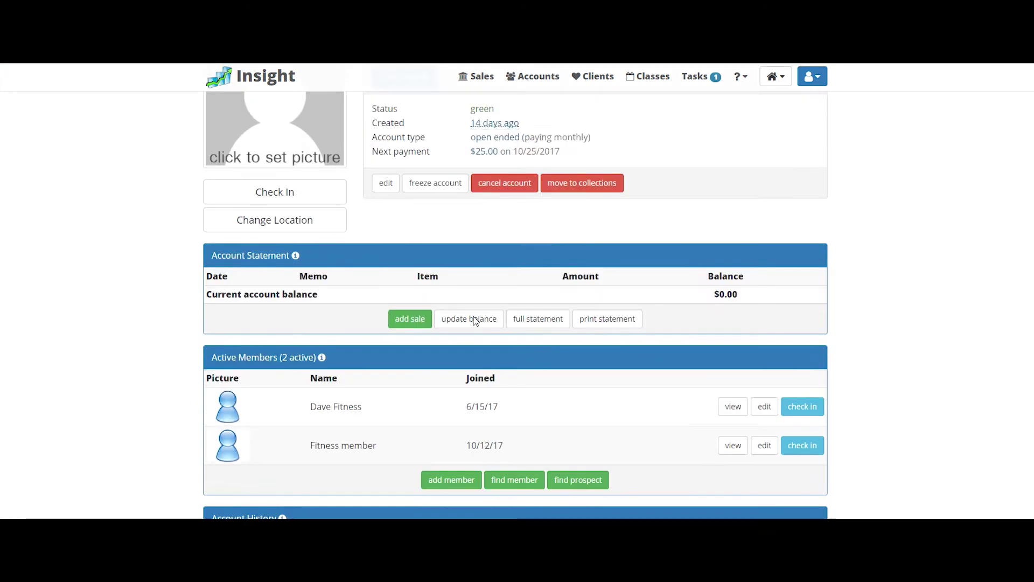
scroll(492, 410, "up", 2)
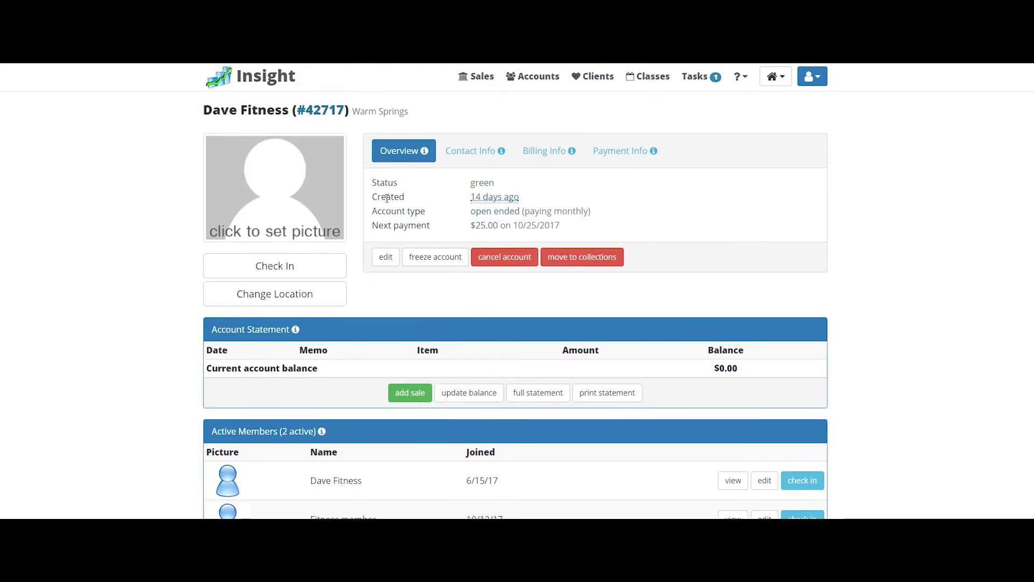
left_click(384, 257)
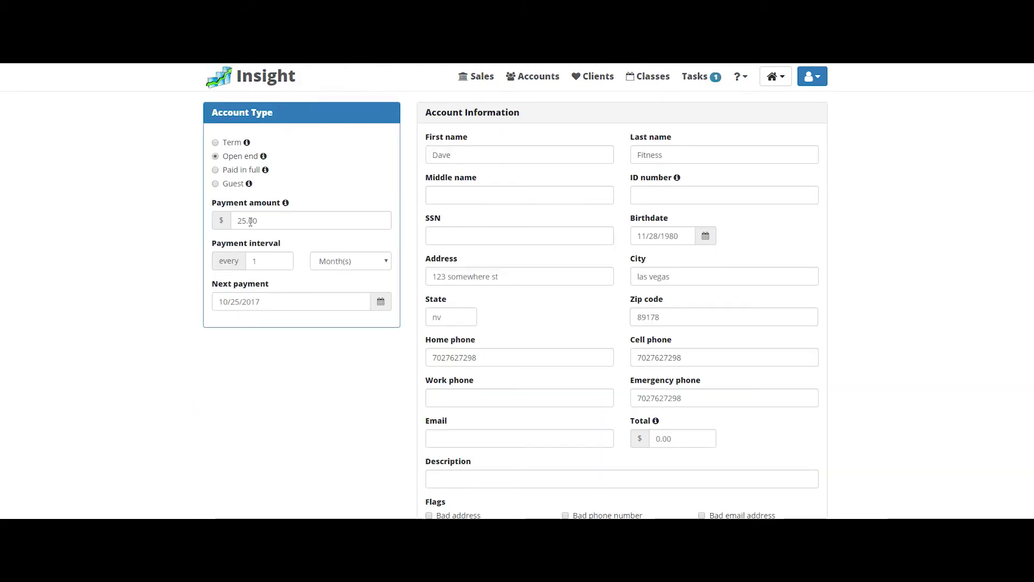
Step: Change the monthly payment amount from 25 to 45 and update the account
left_click_drag(243, 221, 233, 225)
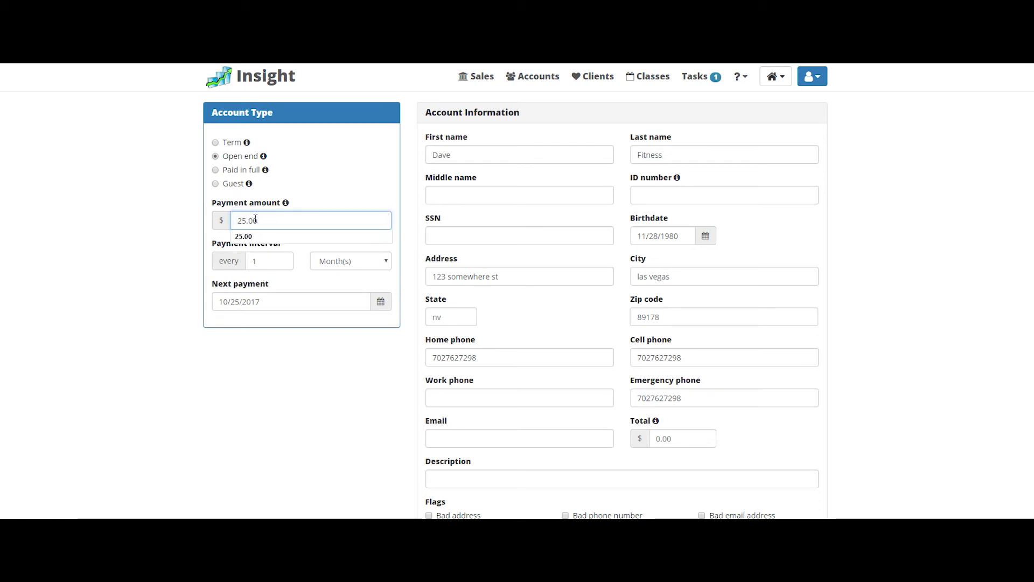
left_click_drag(244, 221, 237, 220)
key("BackSpace")
type("45")
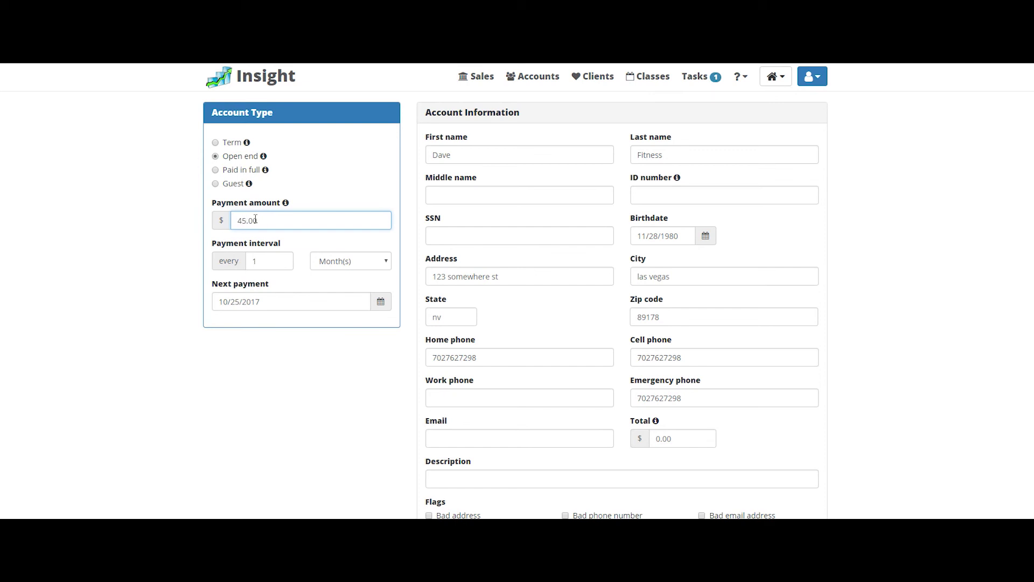
scroll(485, 377, "down", 5)
left_click(516, 485)
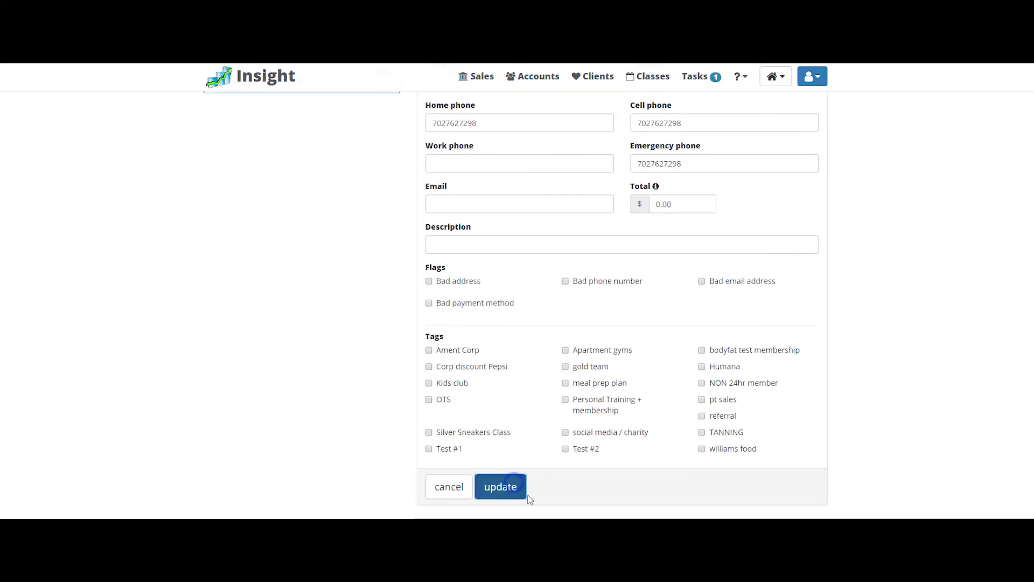